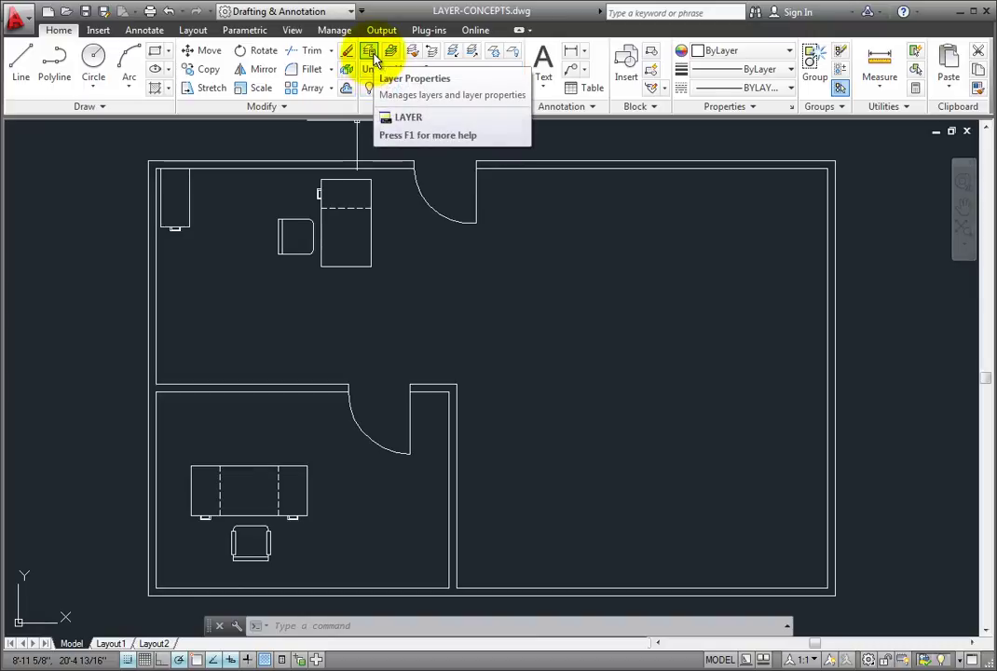
Open the Layer Properties Manager, close it, then reopen it over the LAYER-CONCEPTS floor plan.
left_click(370, 54)
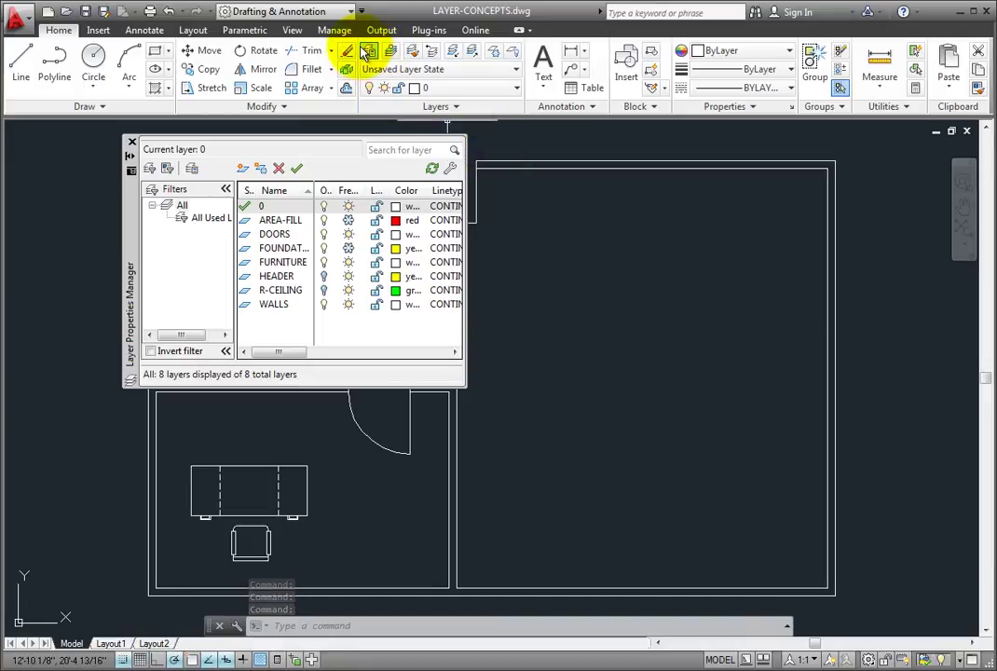
left_click(368, 53)
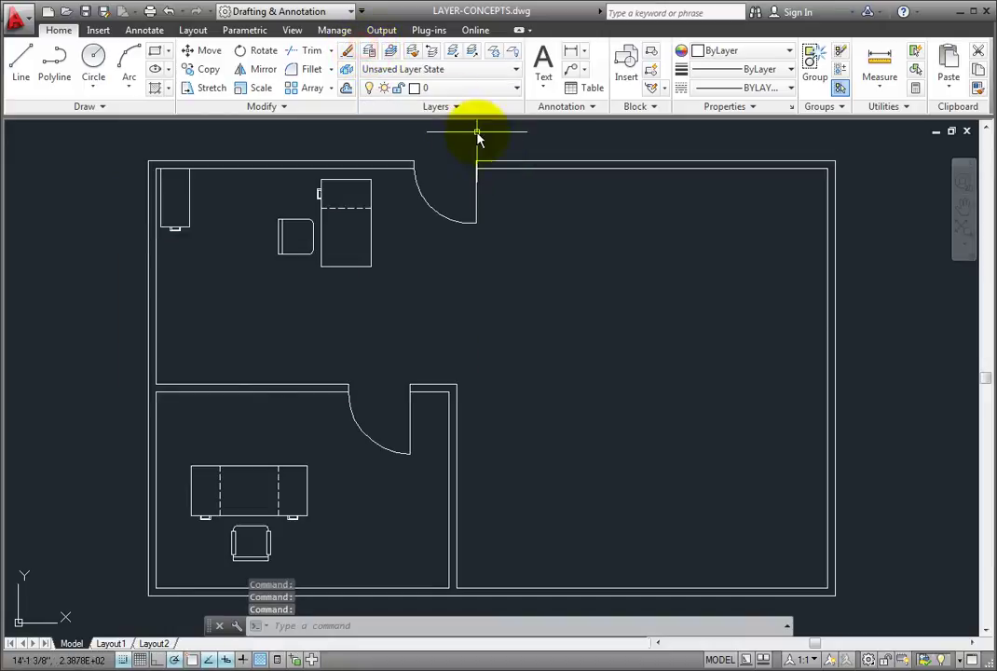
left_click(369, 54)
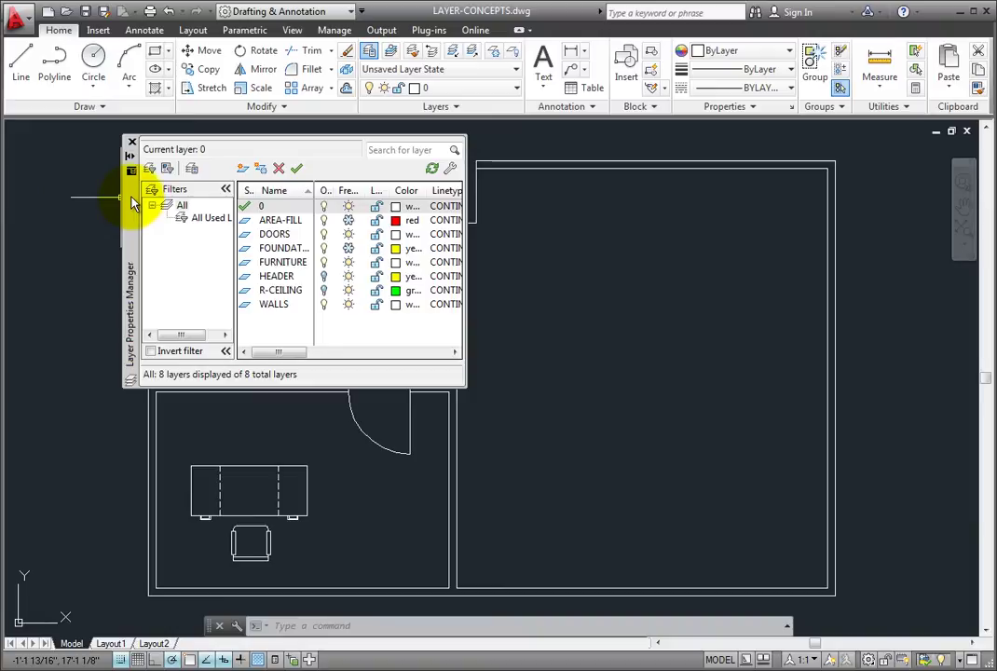
Move and resize the floating layer palette over the plan's upper-left, dismissing its options menu.
mouse_move(133, 203)
left_mouse_down()
mouse_move(256, 265)
mouse_move(407, 361)
mouse_move(180, 289)
mouse_move(113, 203)
mouse_move(126, 194)
left_mouse_up()
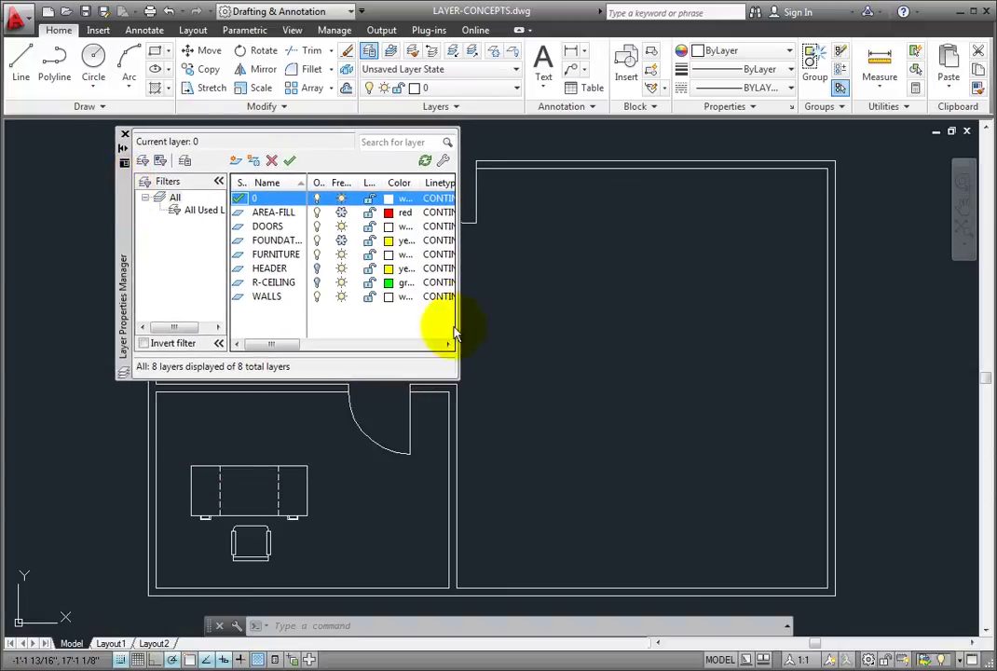
left_click_drag(455, 375, 443, 343)
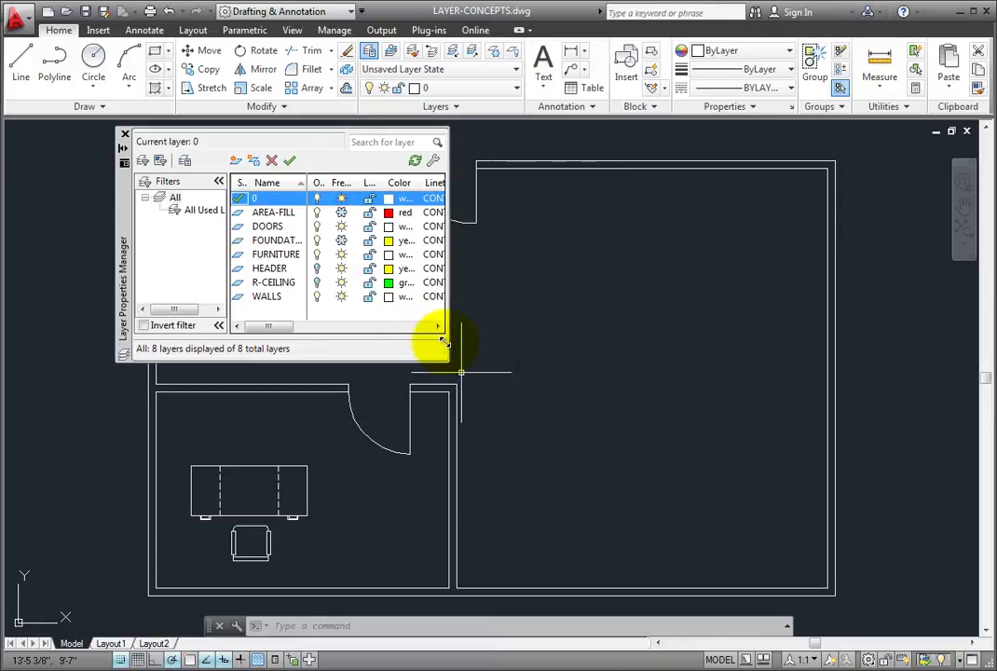
right_click(127, 186)
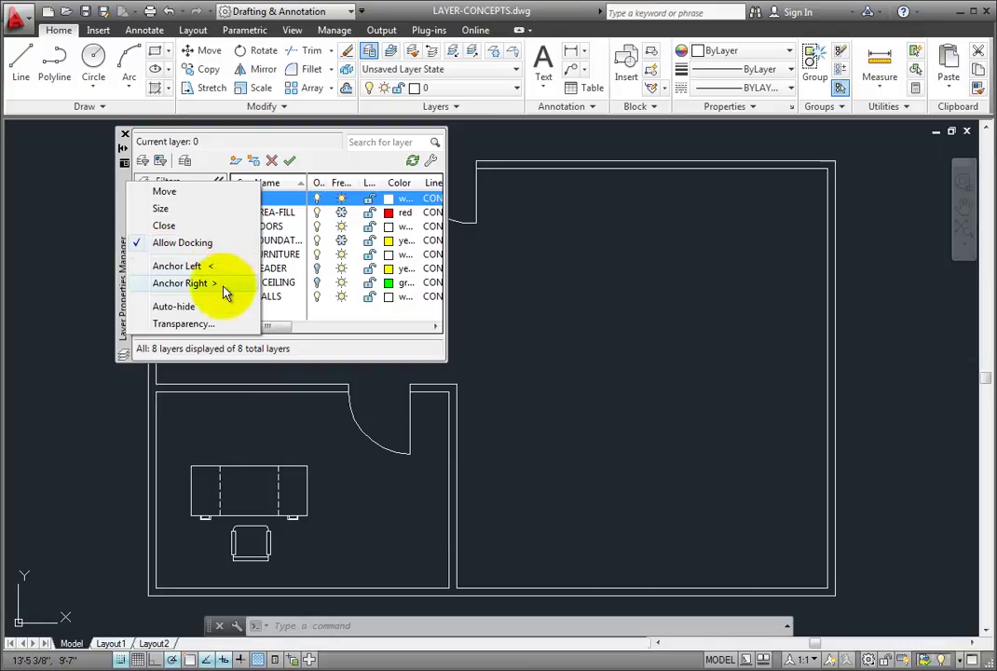
left_click(119, 187)
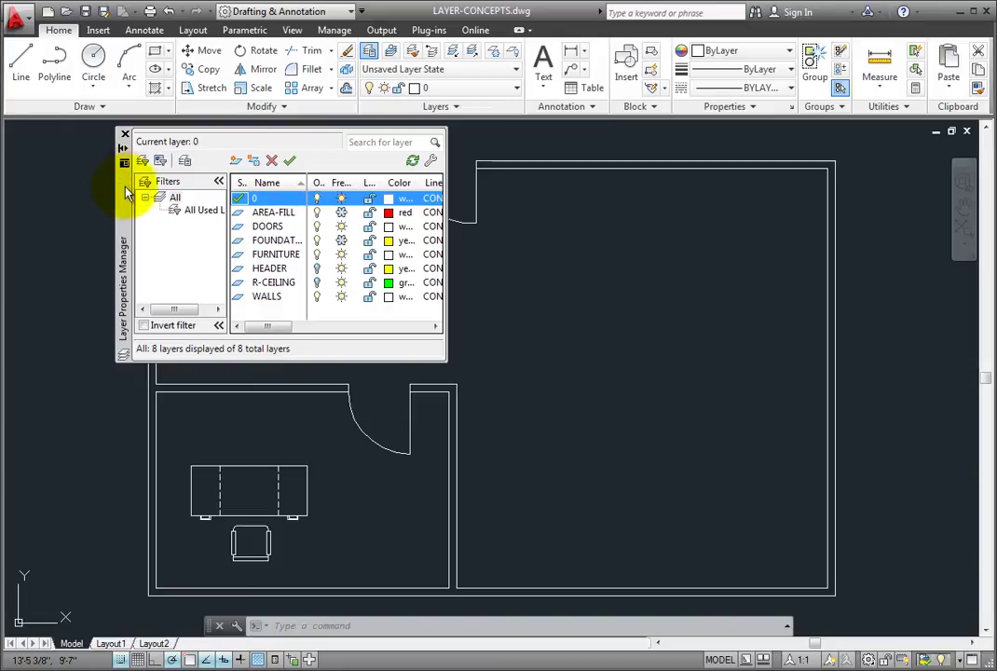
Anchor the layer palette left and draw a two-segment line across the large room on layer 0.
right_click(122, 190)
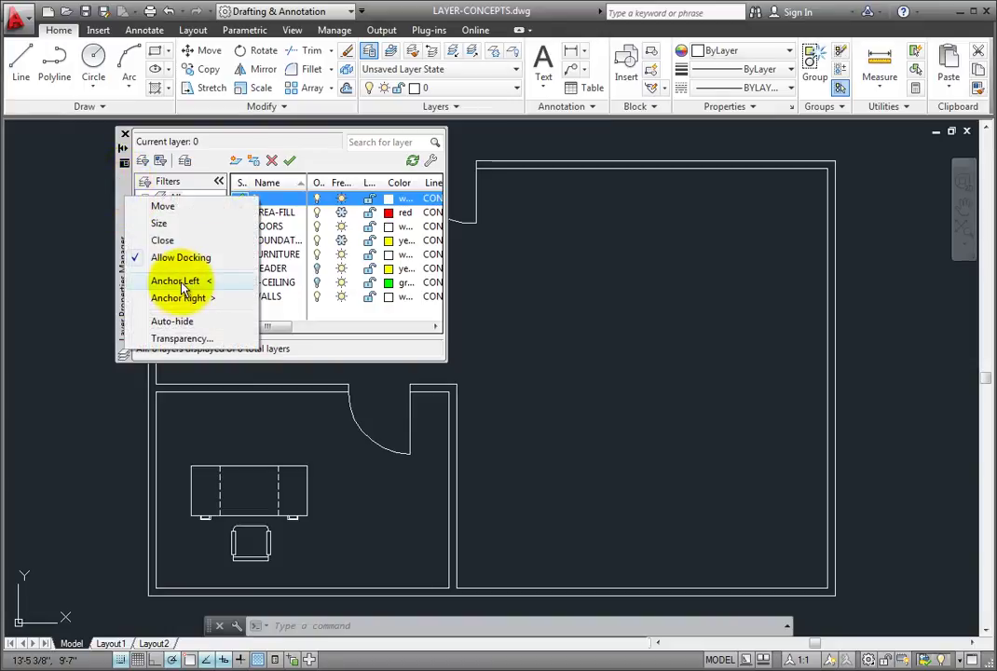
left_click(182, 281)
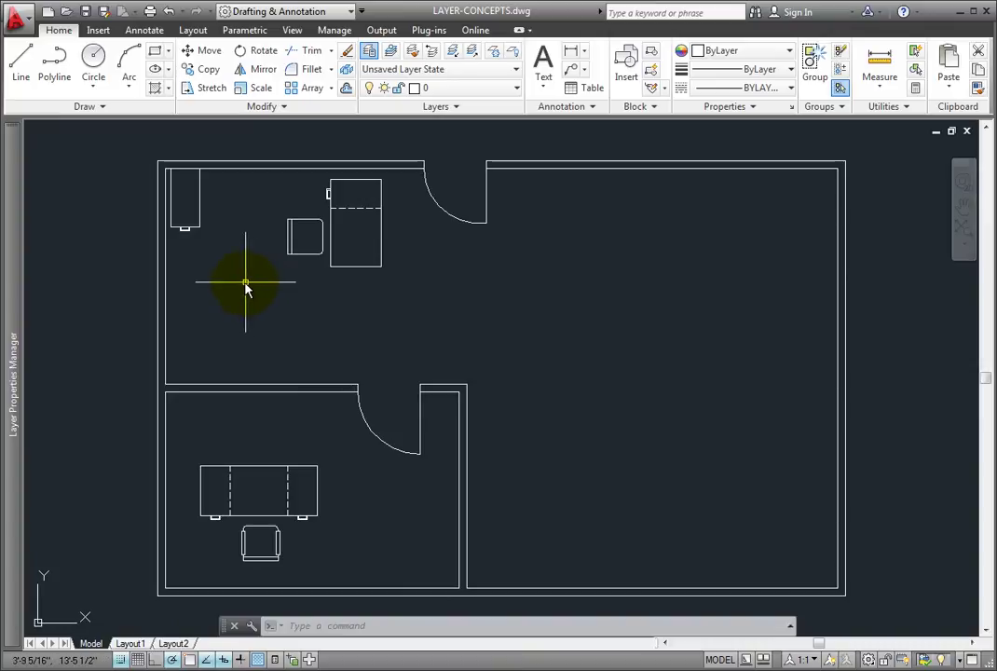
left_click(23, 62)
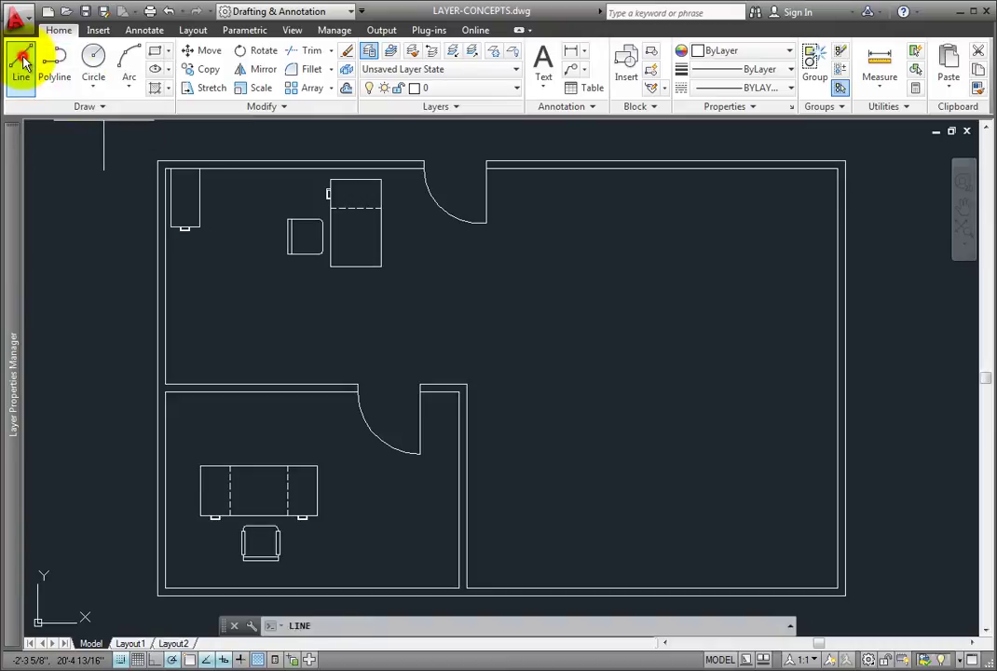
left_click(388, 329)
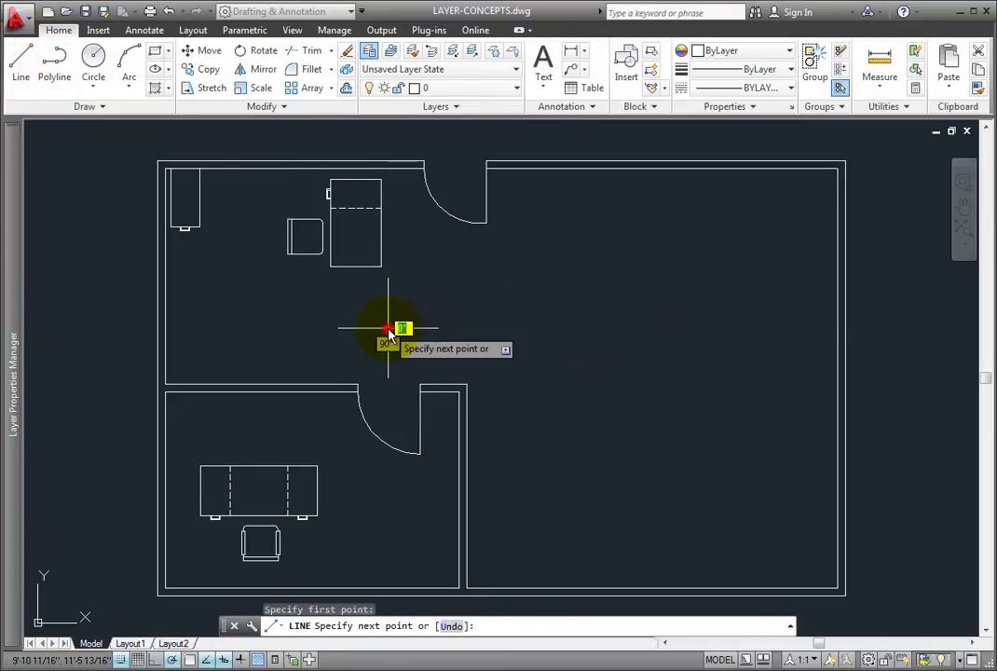
left_click(648, 501)
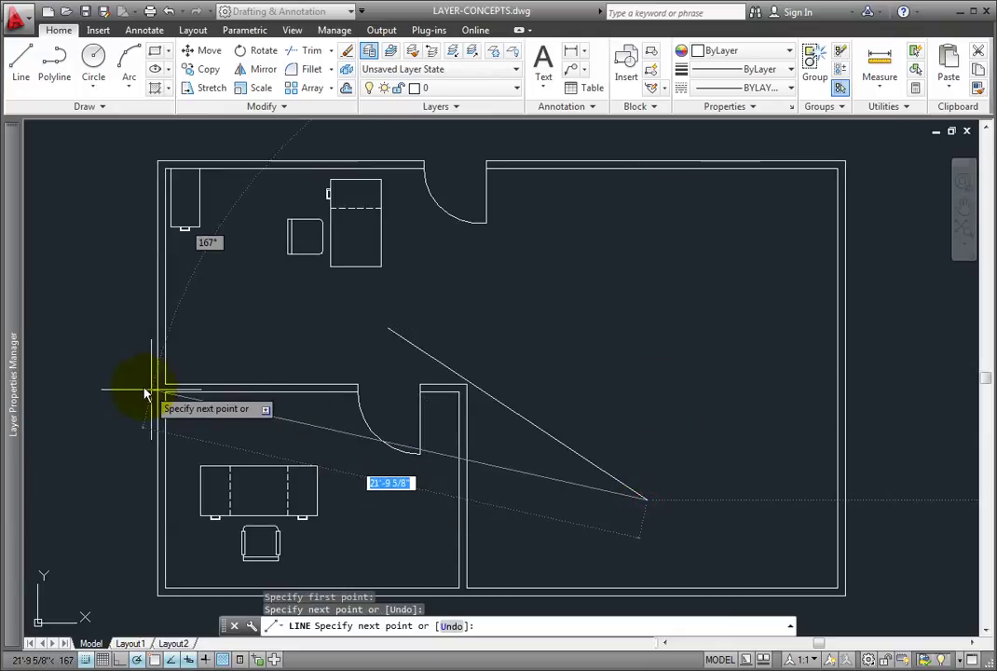
mouse_move(13, 377)
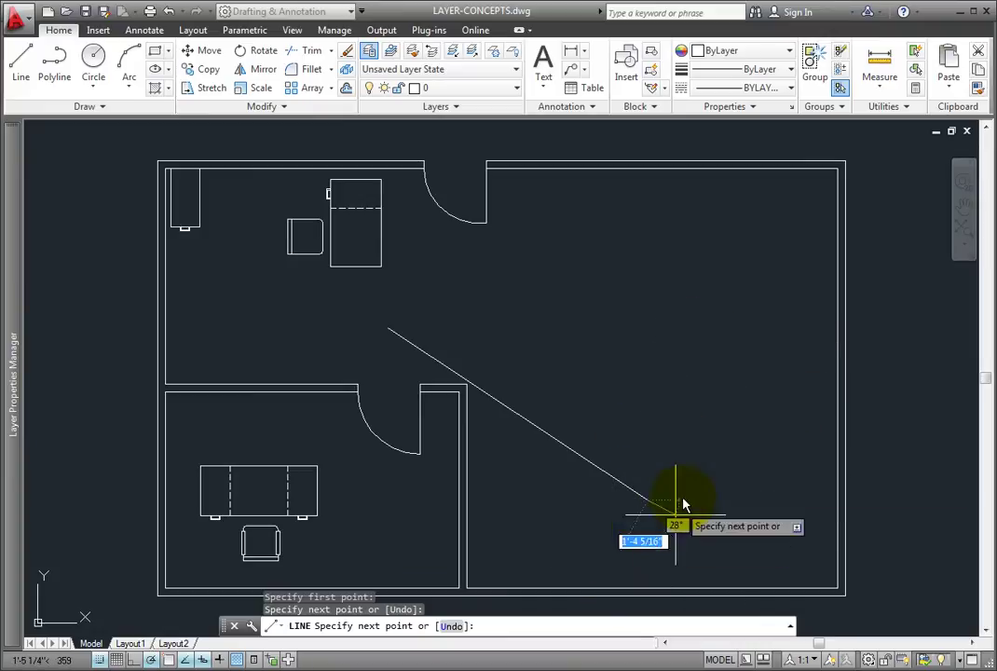
left_click(726, 367)
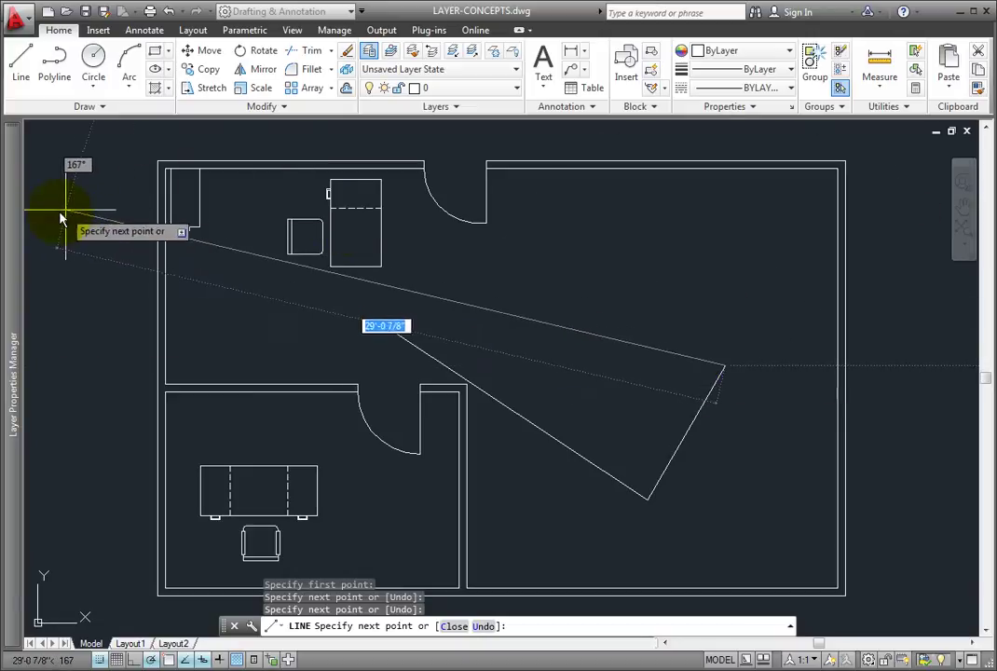
Pull the palette off the left anchor to float it and cancel the unfinished line.
mouse_move(19, 229)
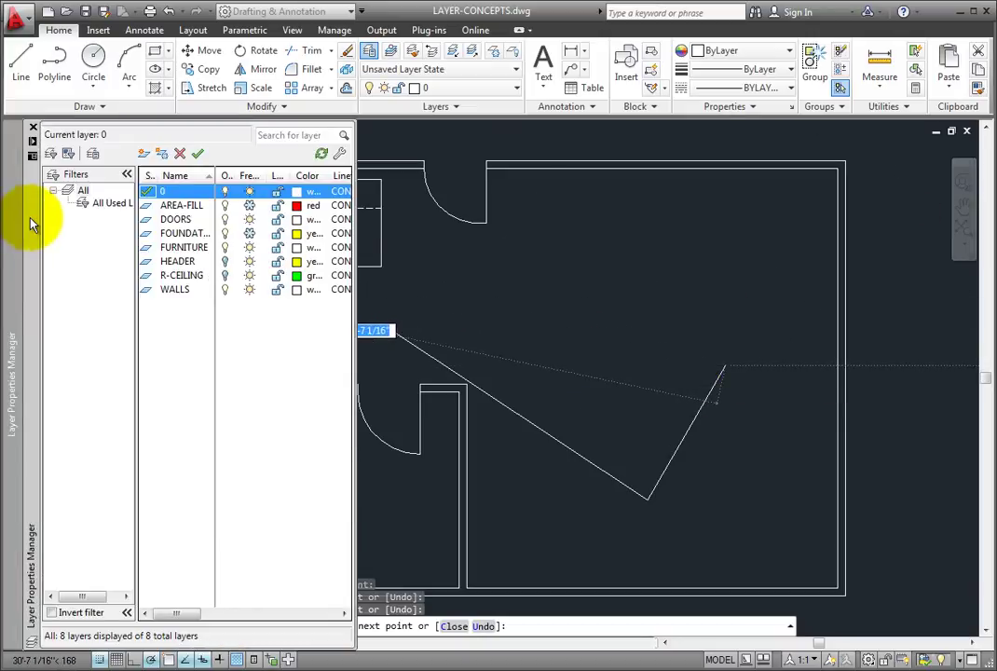
left_click_drag(30, 217, 172, 225)
key("Escape")
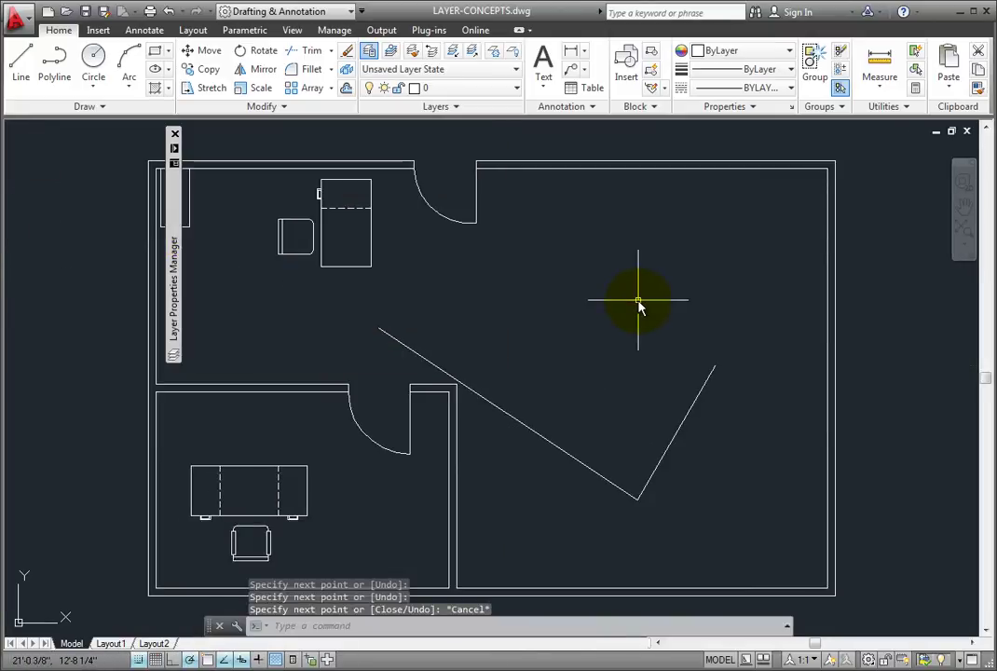
Turn off Auto-hide for the layer palette and shift it toward the drawing's left side.
mouse_move(181, 265)
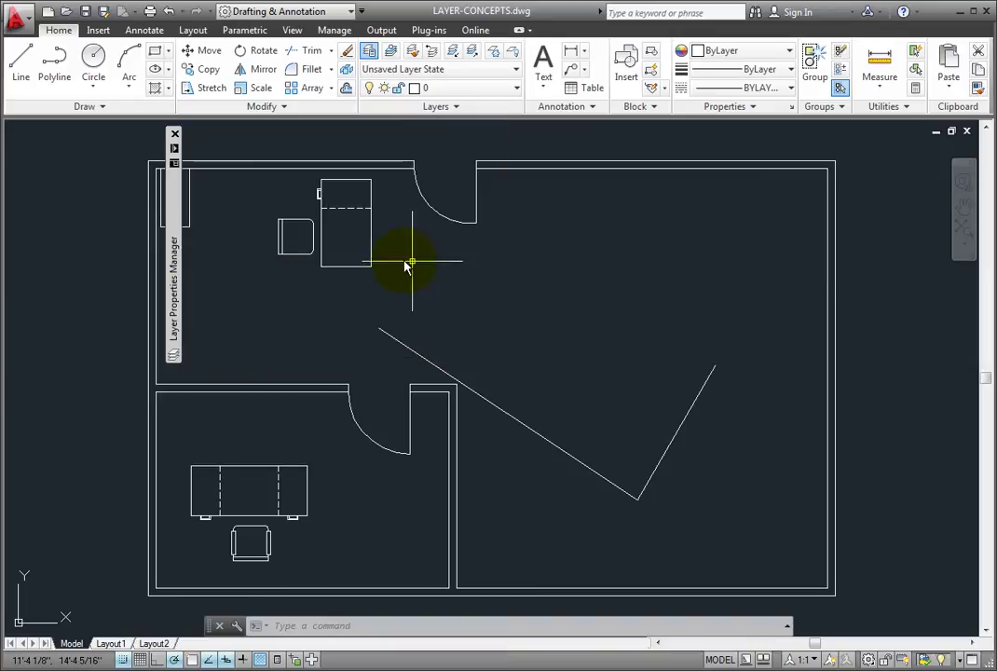
right_click(177, 241)
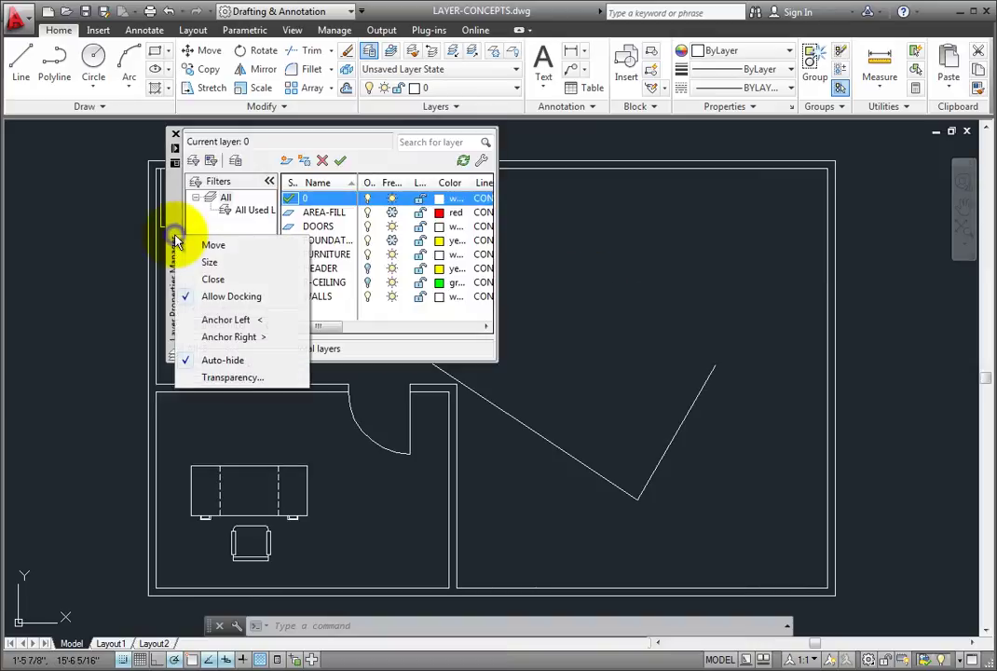
left_click(265, 364)
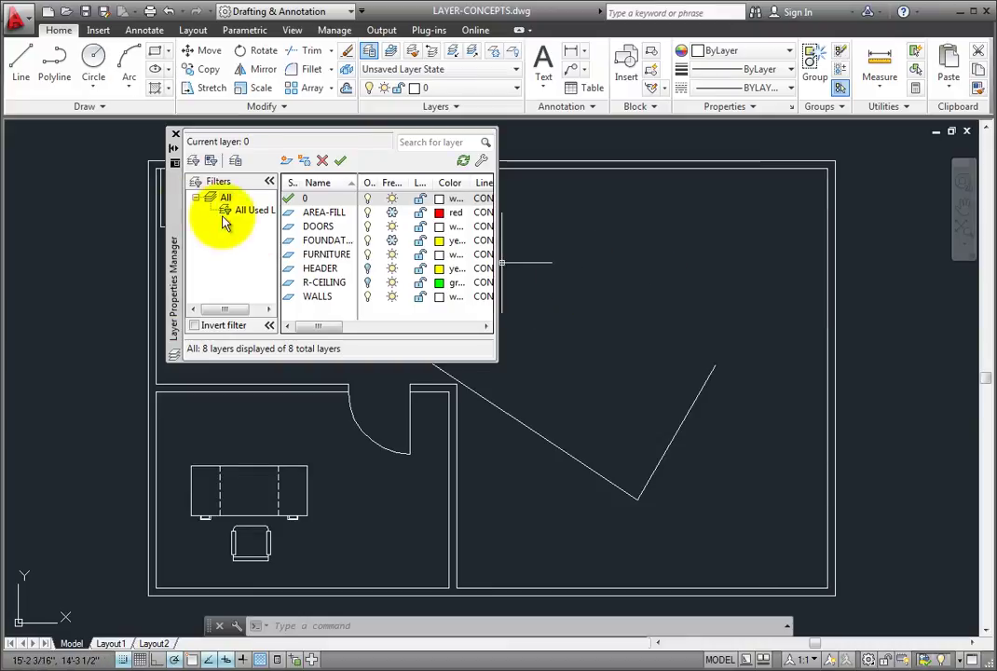
left_click_drag(176, 213, 122, 219)
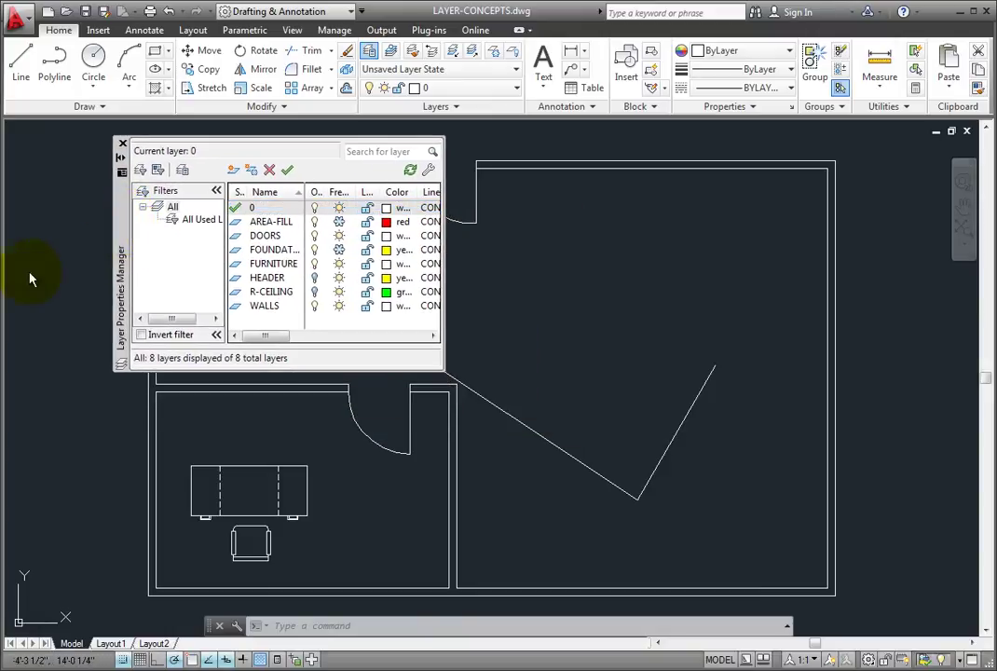
Make the layer palette partly see-through in its Transparency settings, previewing the effect.
right_click(122, 218)
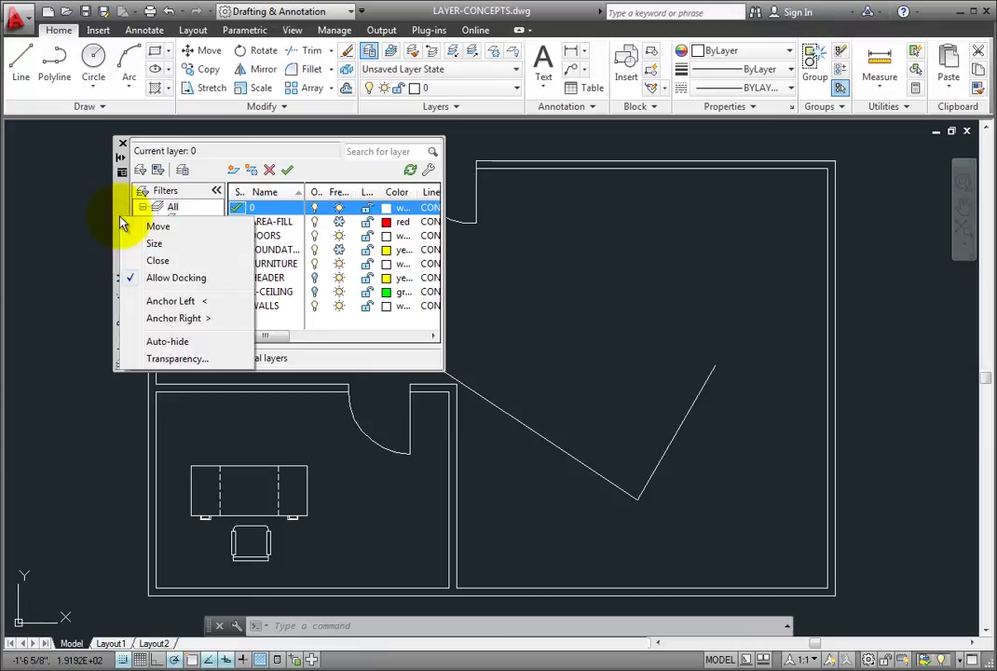
left_click(186, 359)
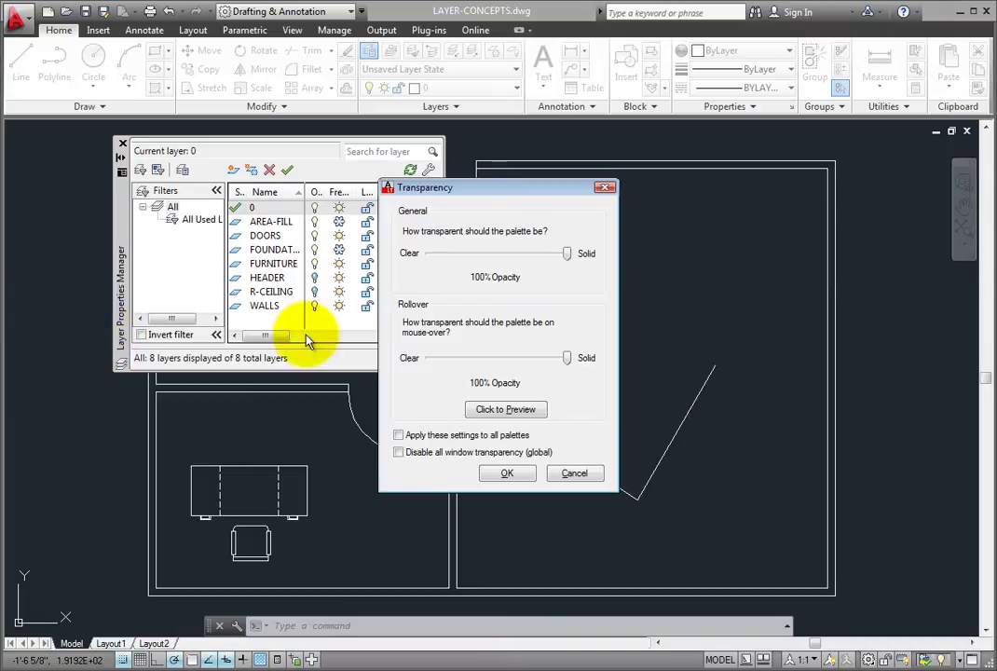
left_click_drag(537, 193, 727, 147)
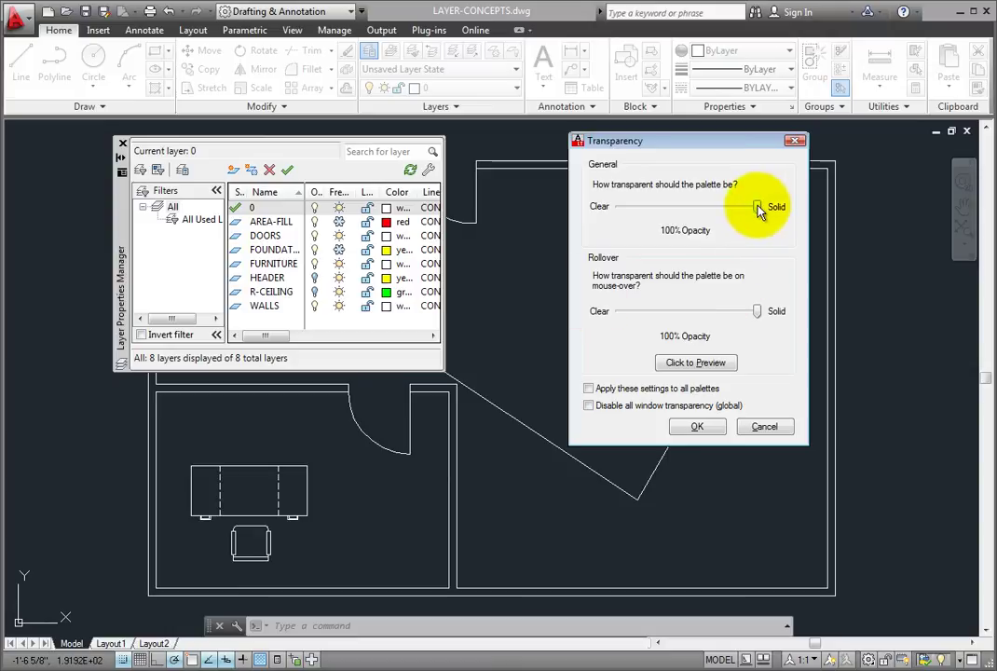
left_click_drag(758, 208, 652, 220)
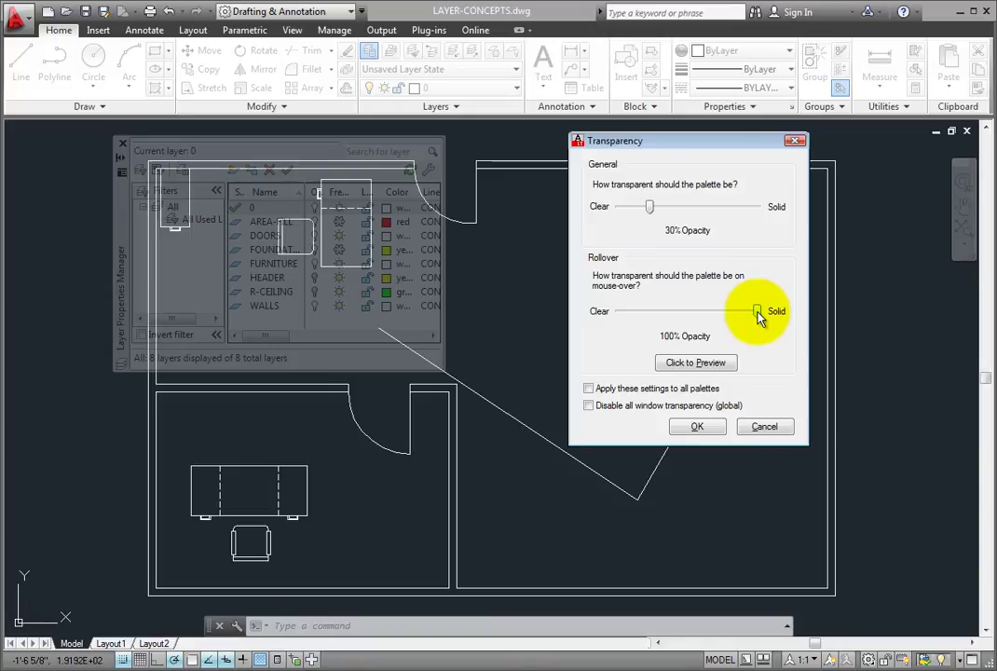
left_click(689, 367)
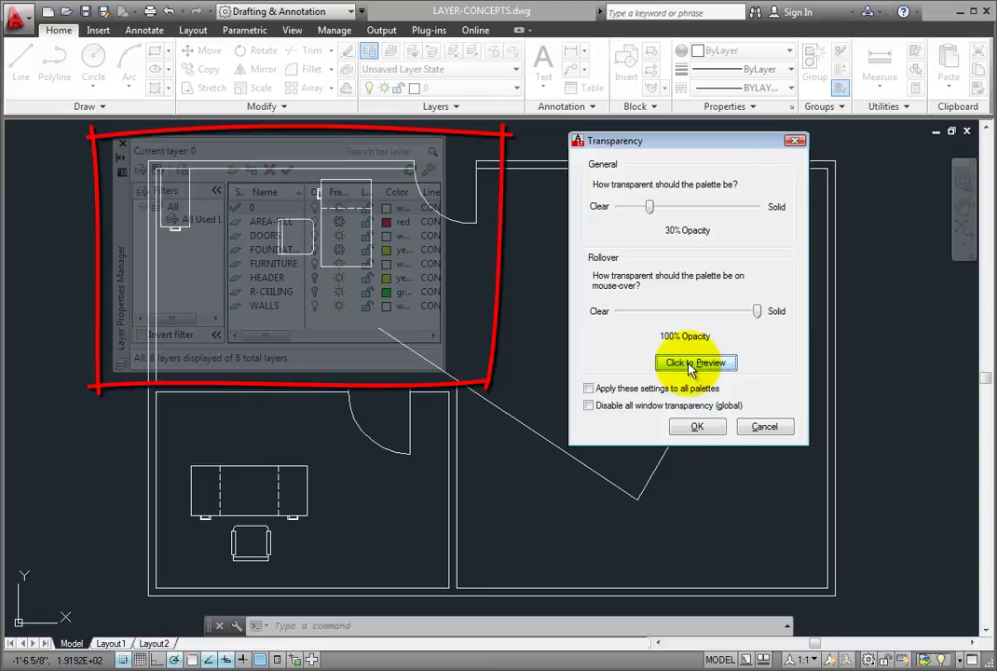
left_click(690, 365)
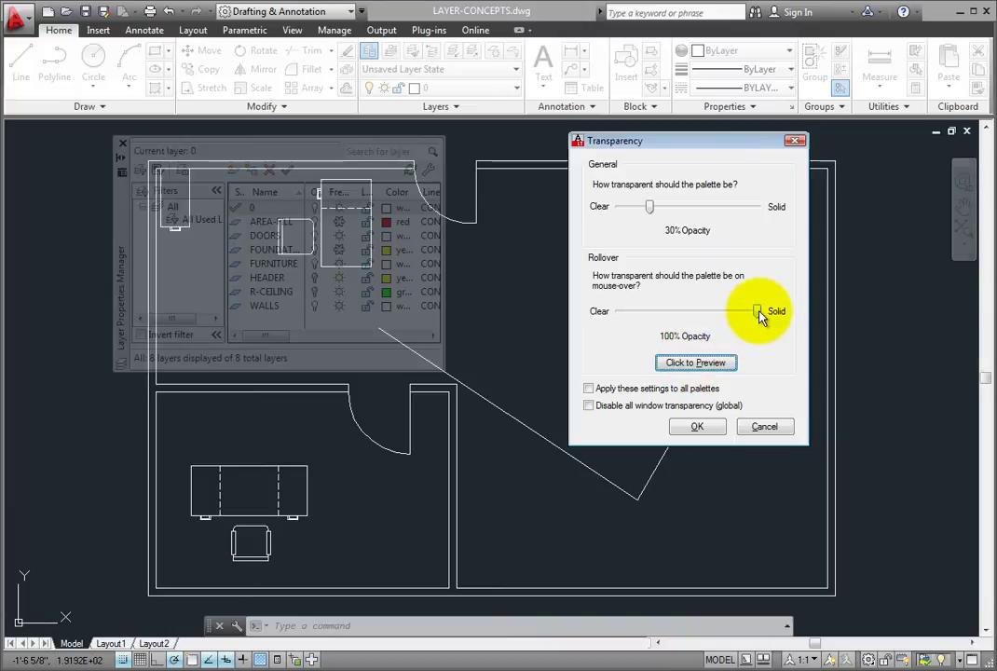
Set the palette to 75% general opacity and 100% opacity on mouse-over.
left_click(758, 312)
left_click_drag(760, 317, 703, 314)
left_click(697, 362)
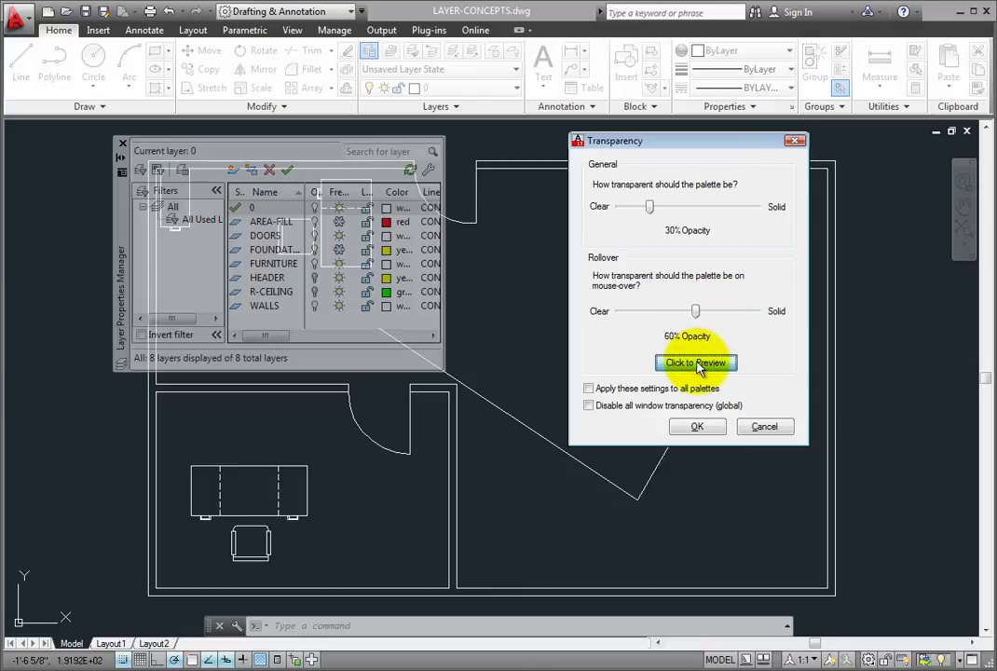
left_click(698, 363)
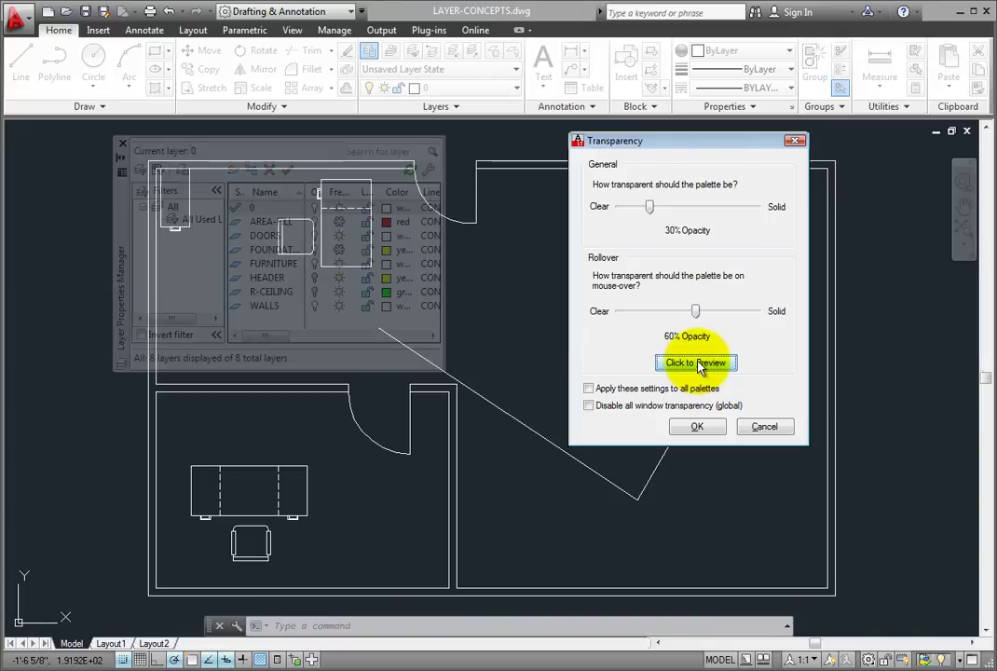
left_click(651, 209)
mouse_move(651, 211)
left_mouse_down()
mouse_move(733, 216)
mouse_move(719, 217)
left_mouse_up()
left_click_drag(734, 313, 773, 322)
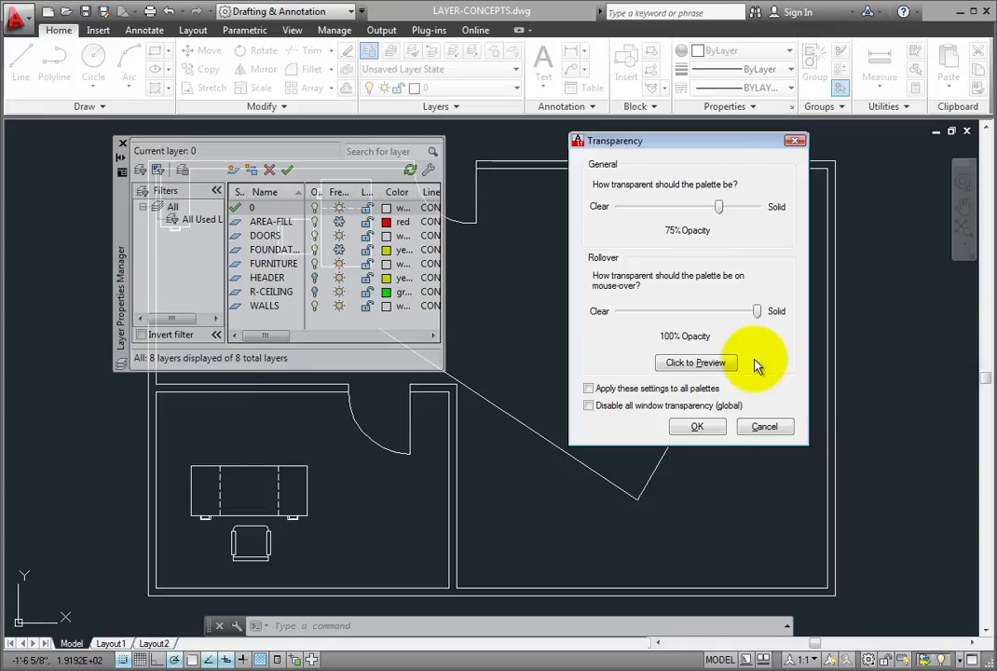
left_click(698, 429)
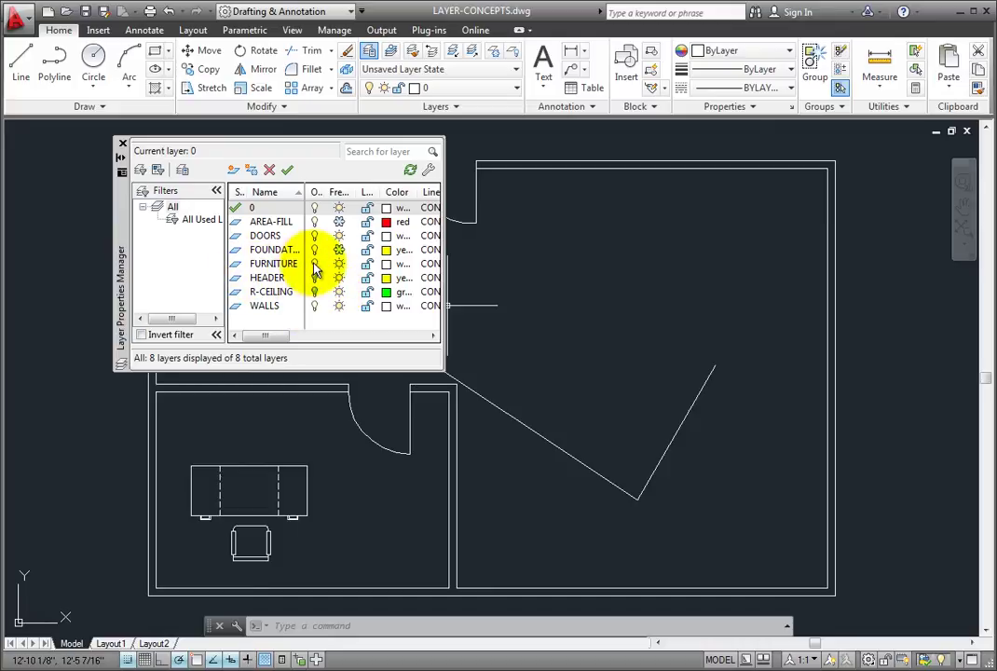
left_click(315, 265)
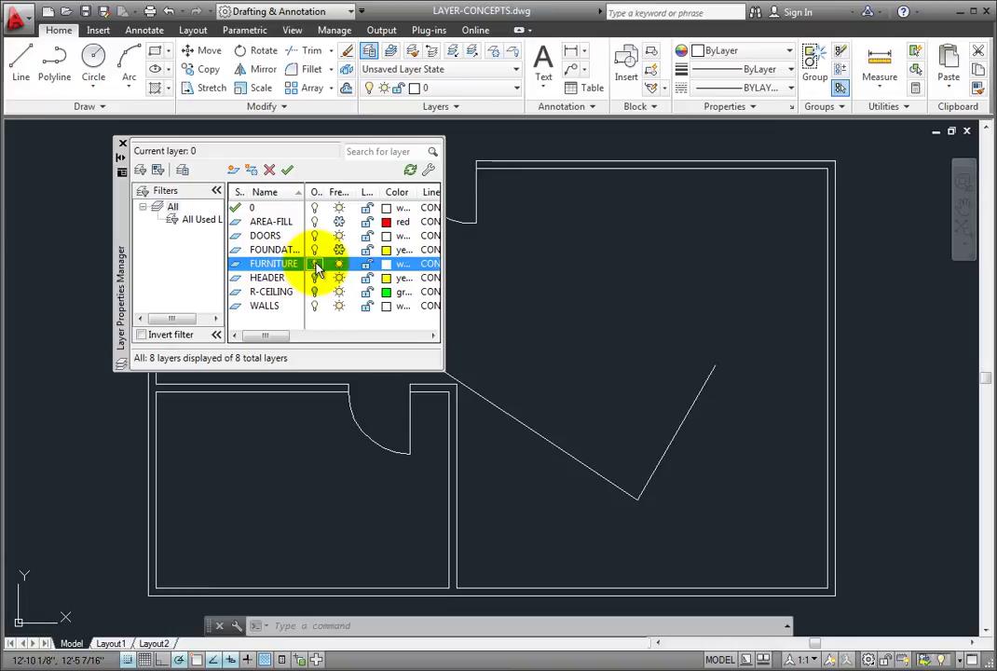
left_click(316, 266)
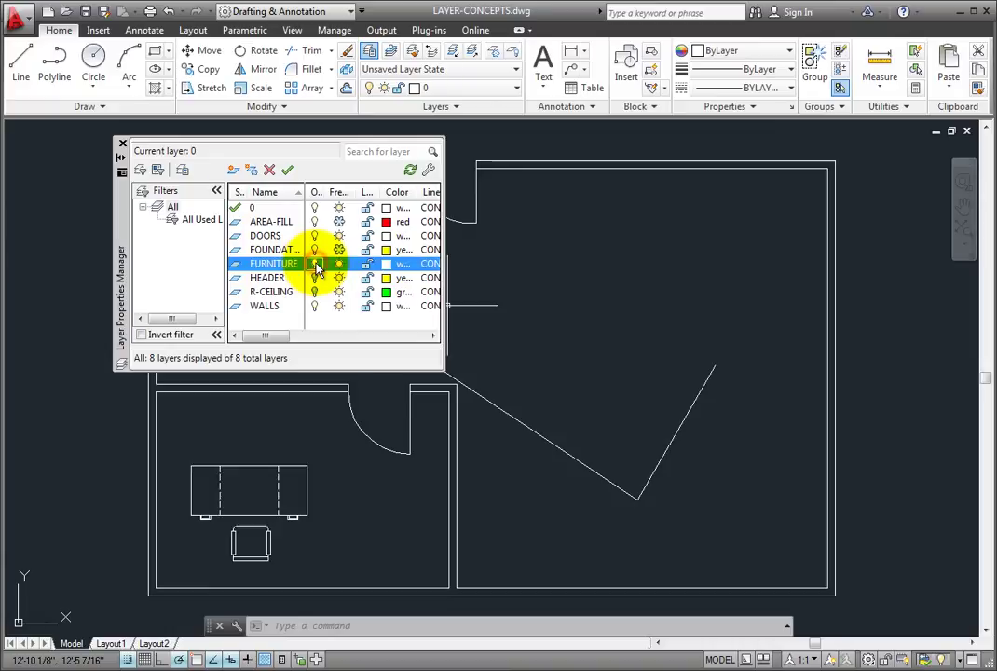
left_click(396, 266)
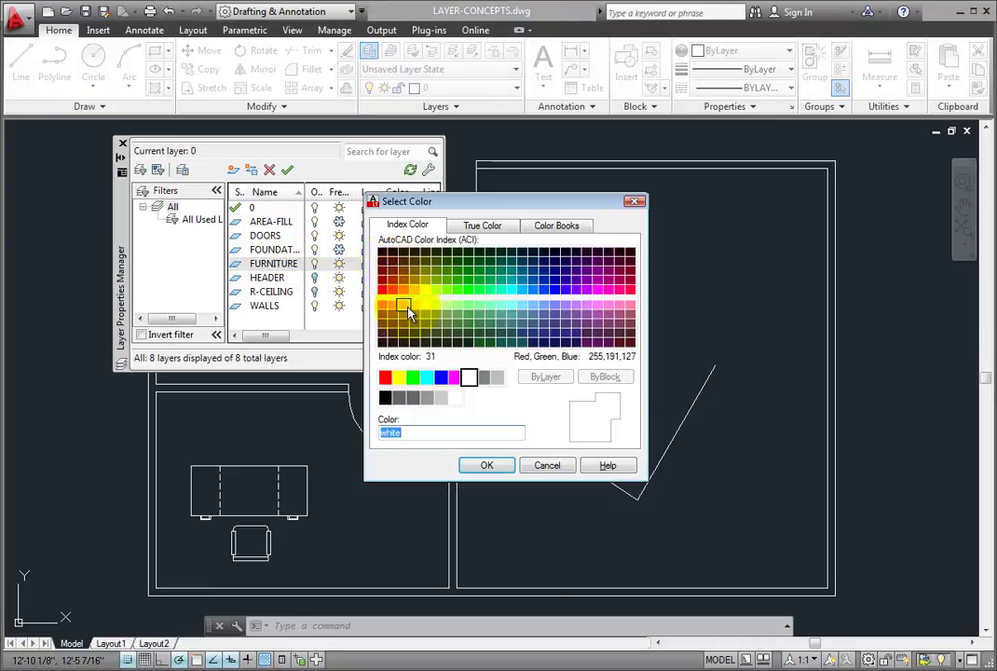
left_click(414, 379)
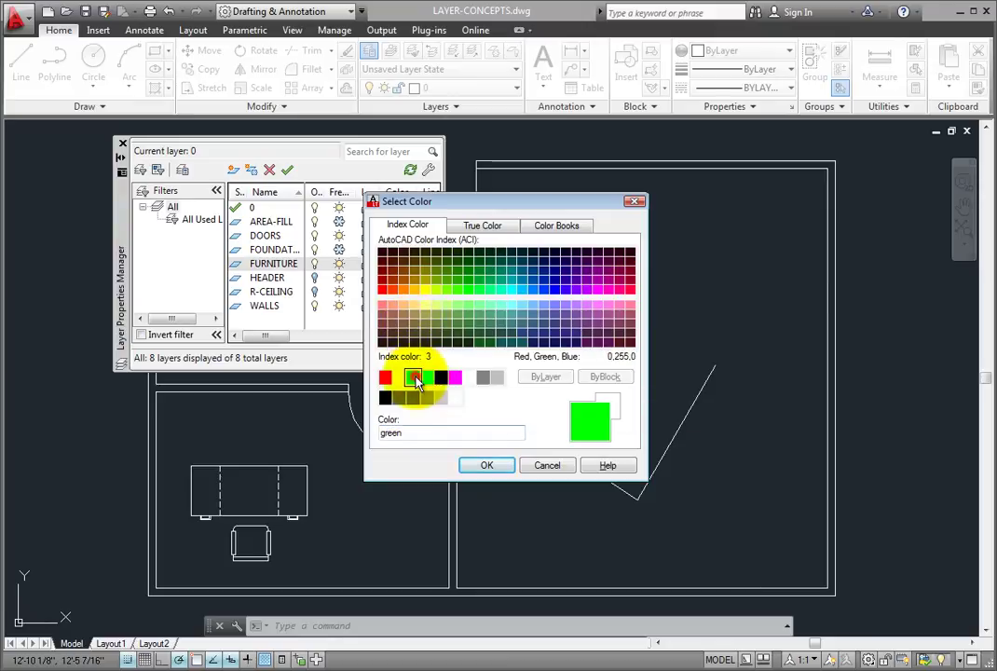
left_click(478, 464)
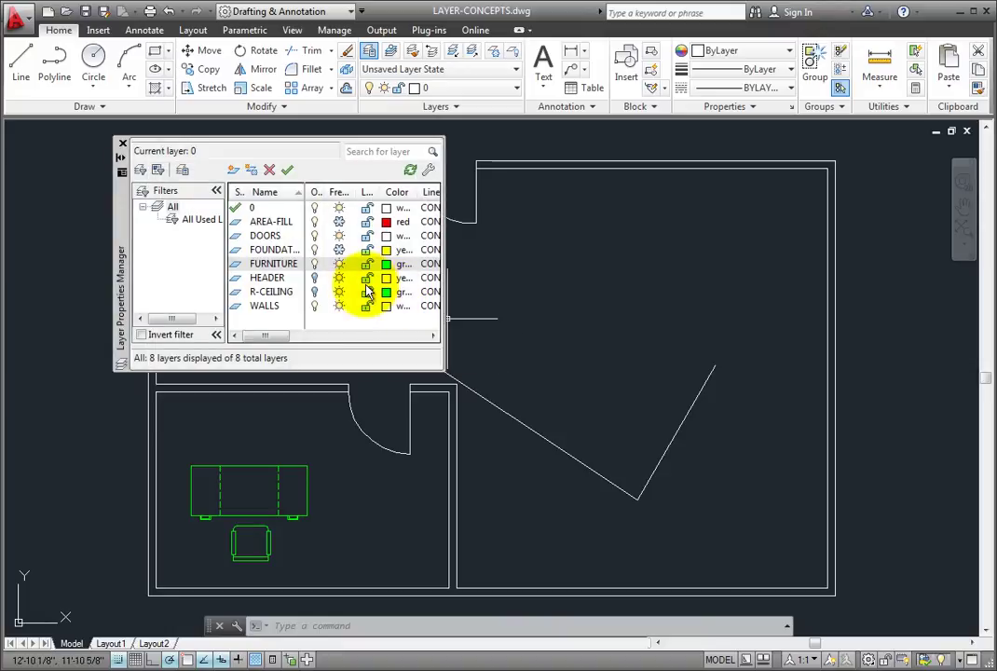
left_click(315, 265)
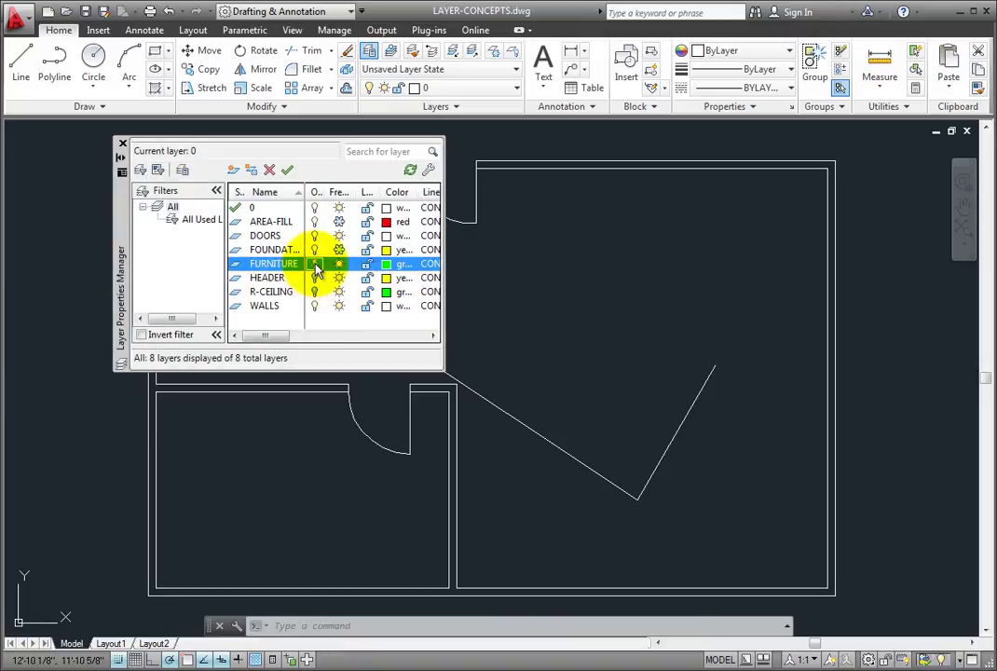
left_click(315, 265)
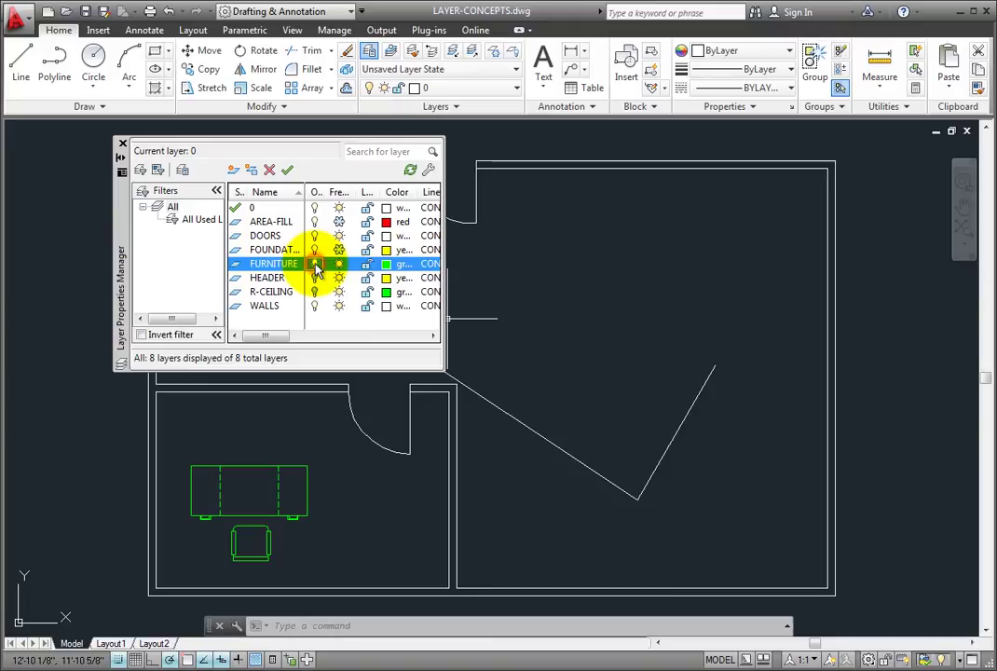
left_click(388, 269)
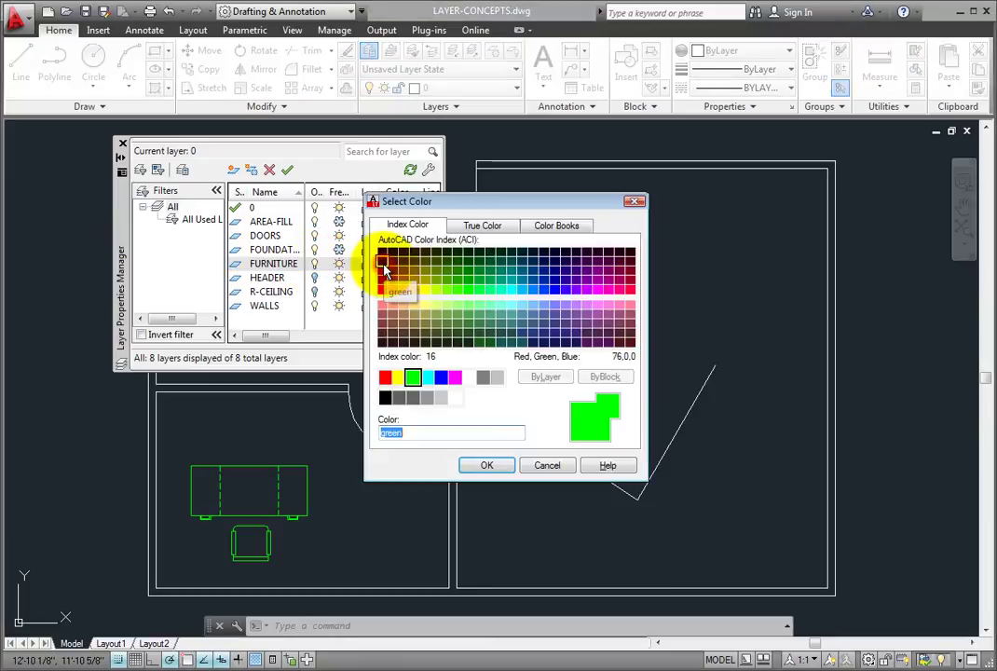
left_click(469, 378)
left_click(497, 465)
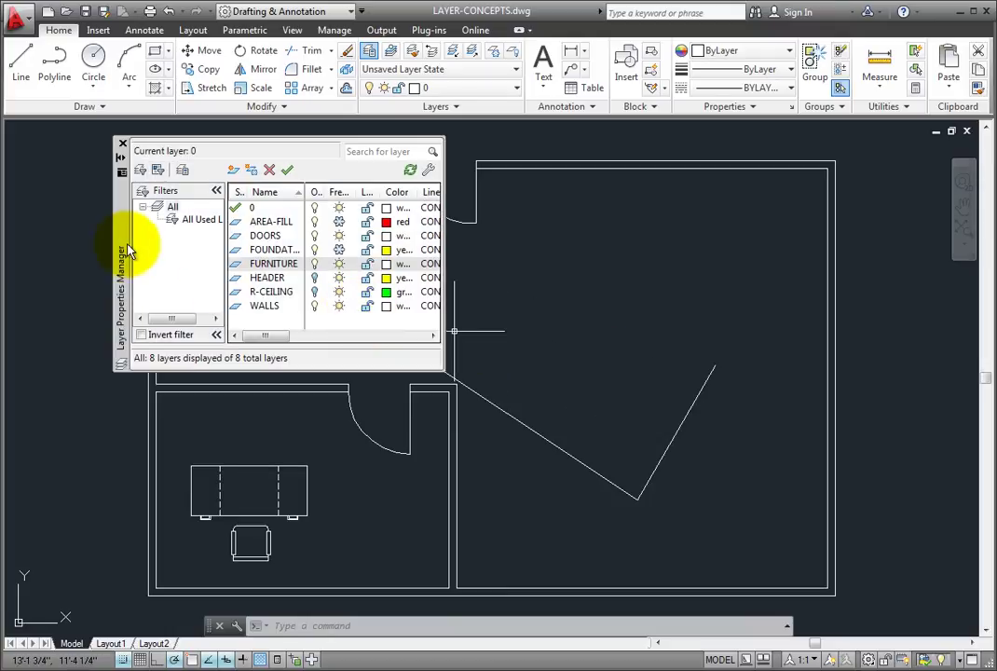
Anchor the layer palette to the left edge and switch off the WALLS layer.
right_click(121, 248)
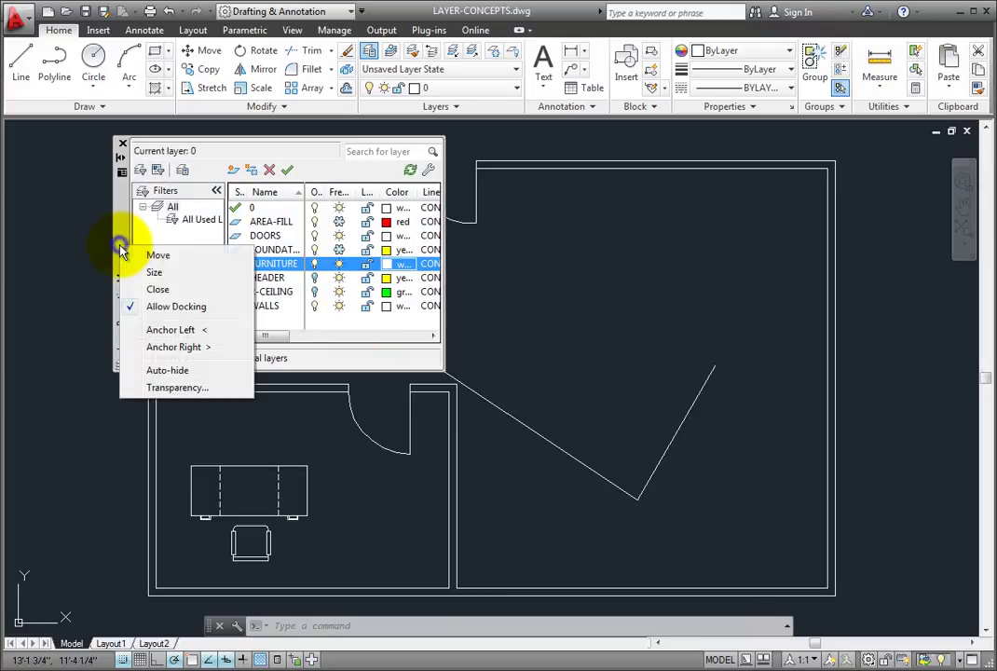
left_click(172, 331)
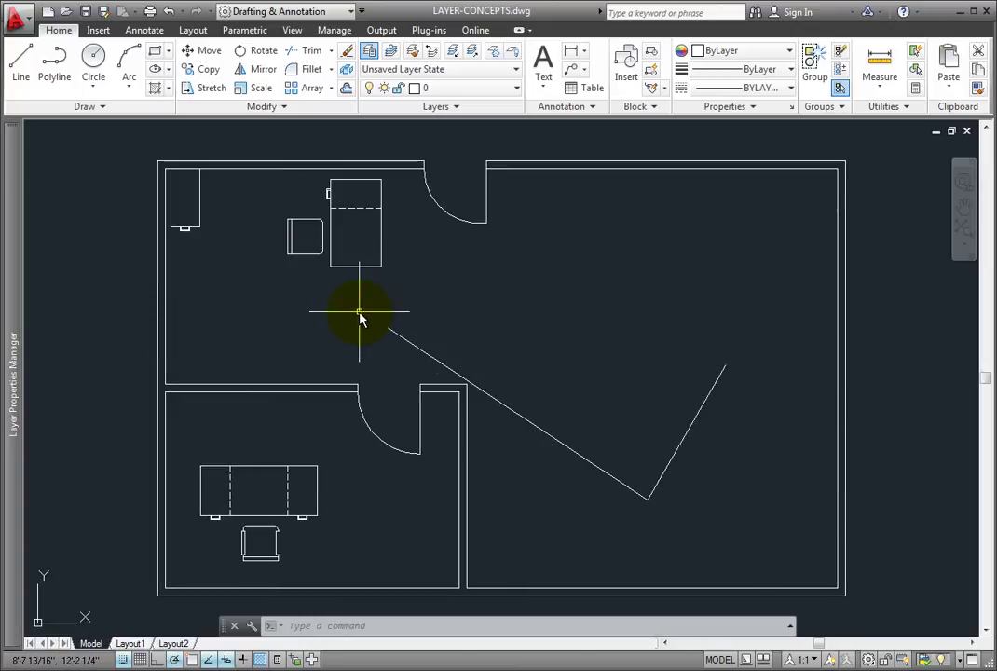
mouse_move(18, 295)
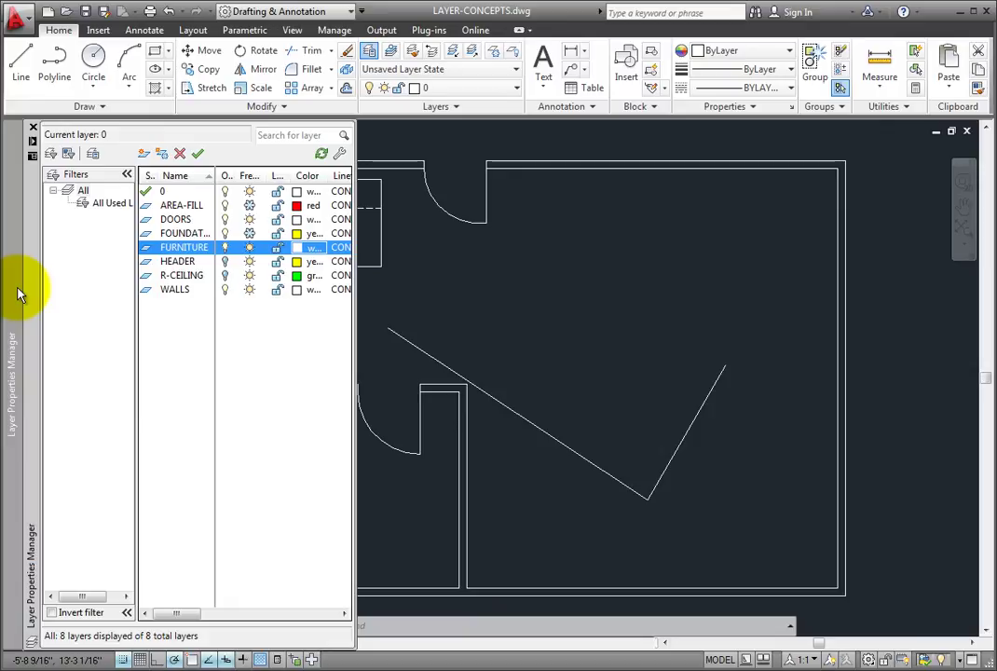
left_click(224, 290)
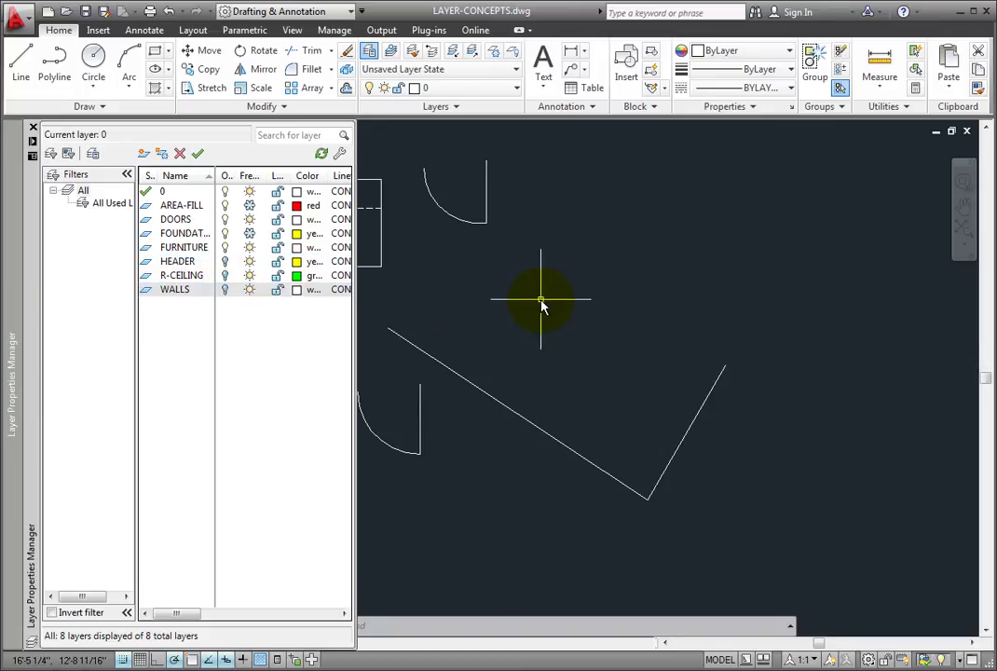